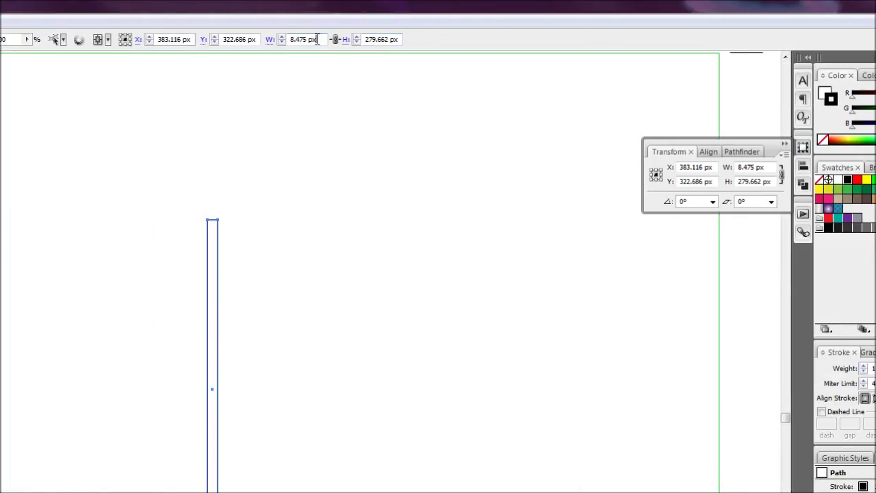
Step: Set the narrow rectangle's width to 4 px with its proportions constrained
{"action": "left_click_drag", "start_coordinate": [316, 39], "coordinate": [290, 39]}
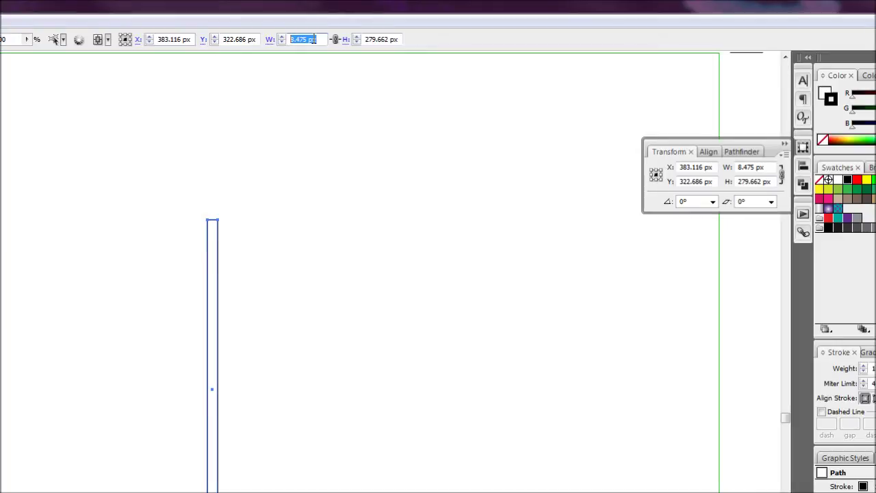
{"action": "type", "text": "4"}
{"action": "key", "text": "Return"}
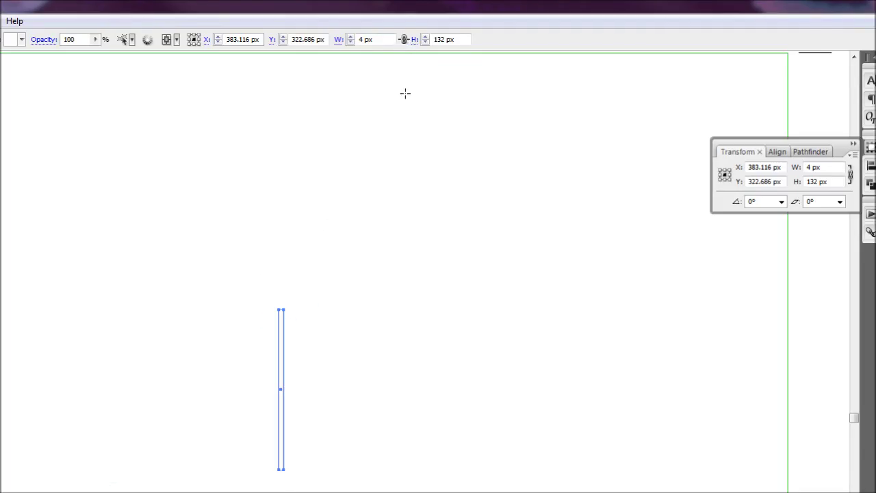
Step: Stretch the rectangle upward to a height of about 161 px, keeping its width
{"action": "key", "text": "ctrl+plus"}
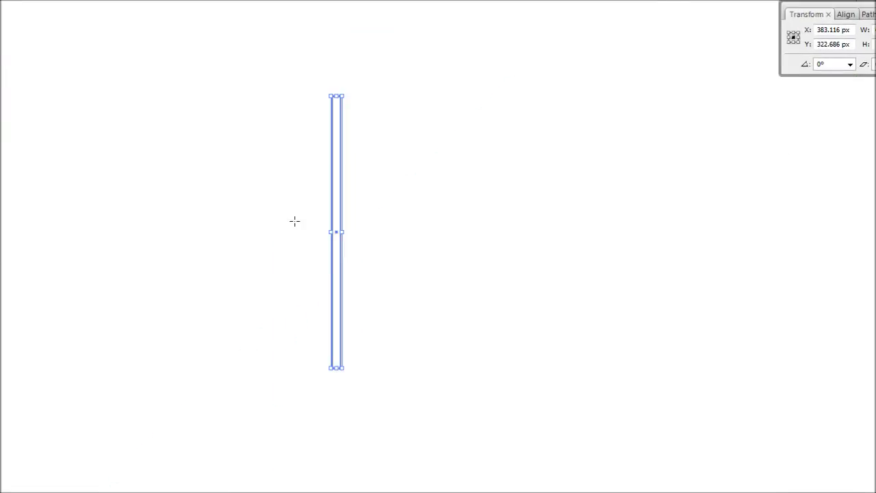
{"action": "key", "text": "ctrl+plus"}
{"action": "scroll", "coordinate": [305, 170], "scroll_direction": "up", "scroll_amount": 1}
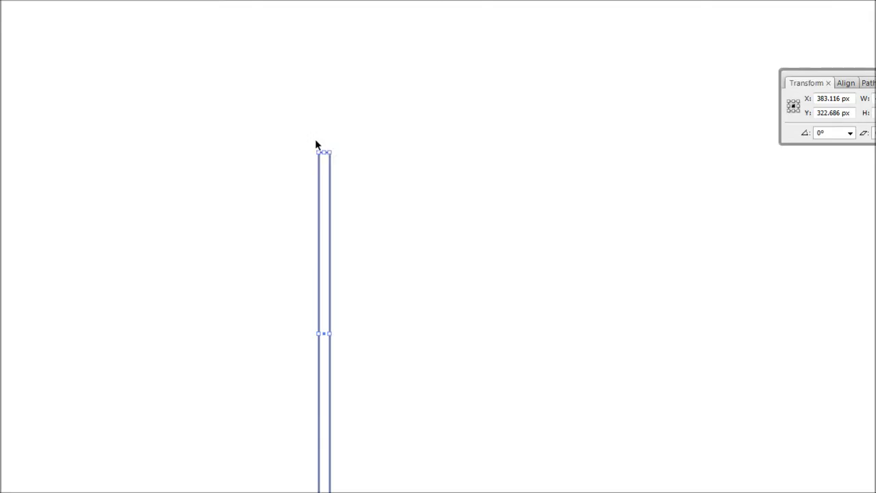
{"action": "left_click_drag", "start_coordinate": [324, 83], "coordinate": [325, 56]}
{"action": "left_click_drag", "start_coordinate": [326, 125], "coordinate": [324, 68]}
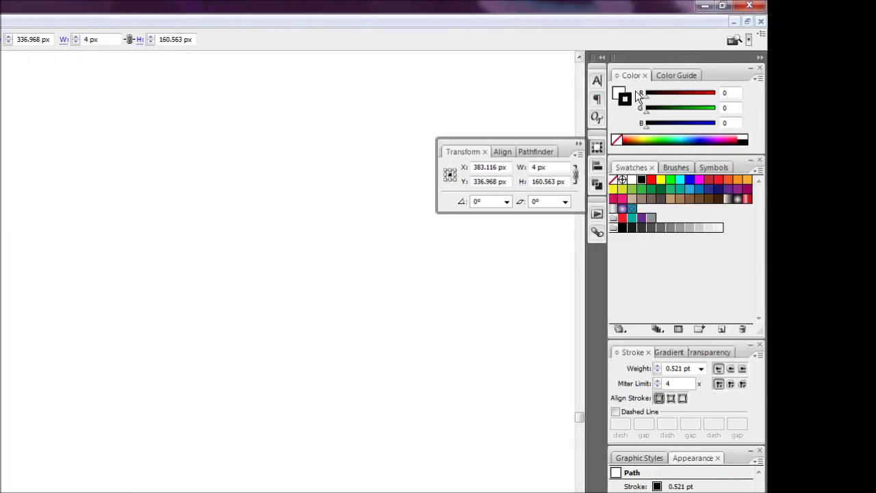
Step: Remove the rectangle's stroke and fill the rectangle with black
{"action": "left_click", "coordinate": [623, 97]}
{"action": "left_click", "coordinate": [617, 140]}
{"action": "left_click", "coordinate": [618, 93]}
{"action": "left_click", "coordinate": [642, 180]}
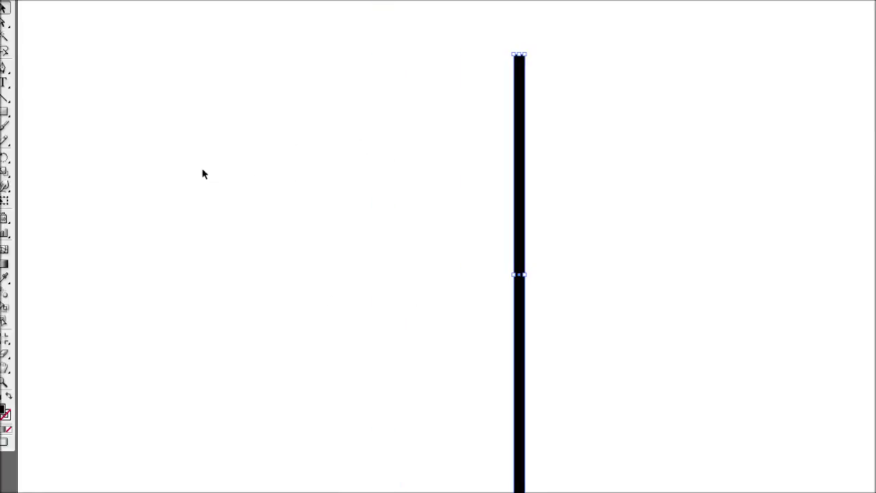
Step: Draw a straight vertical path about 160 px long to the left of the black bar with the Pen tool
{"action": "left_click", "coordinate": [13, 138]}
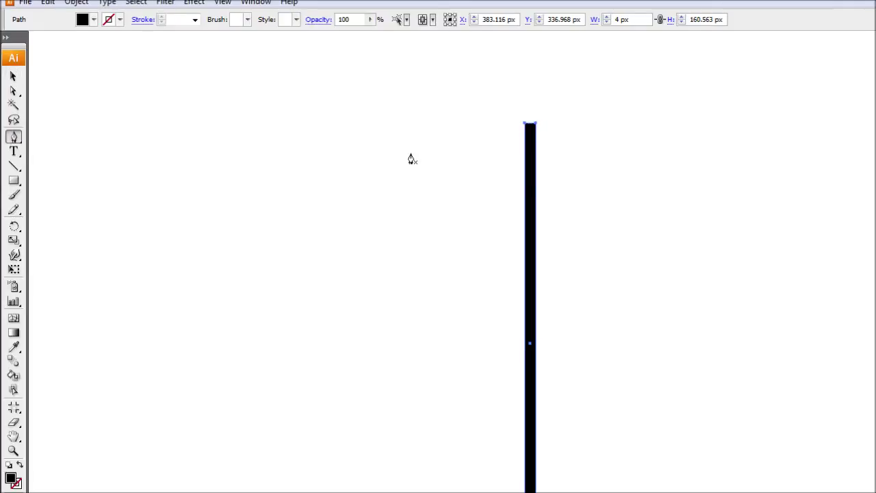
{"action": "left_click", "coordinate": [471, 125]}
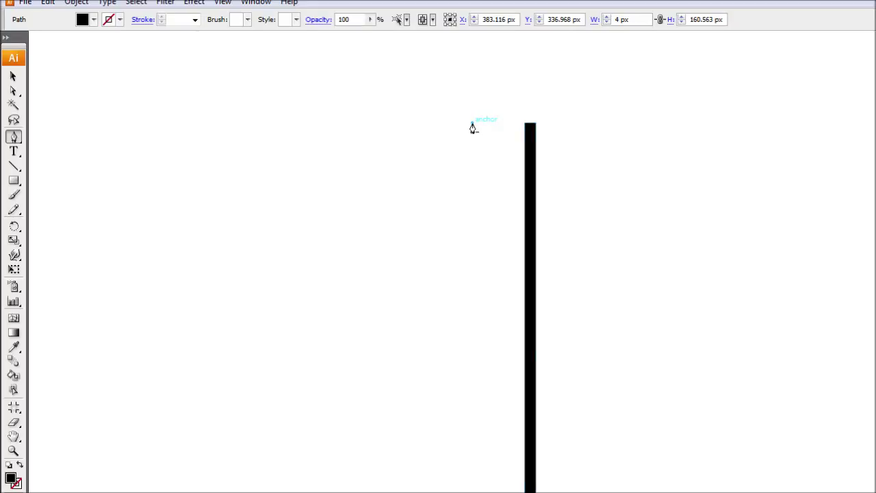
{"action": "left_click", "coordinate": [472, 356]}
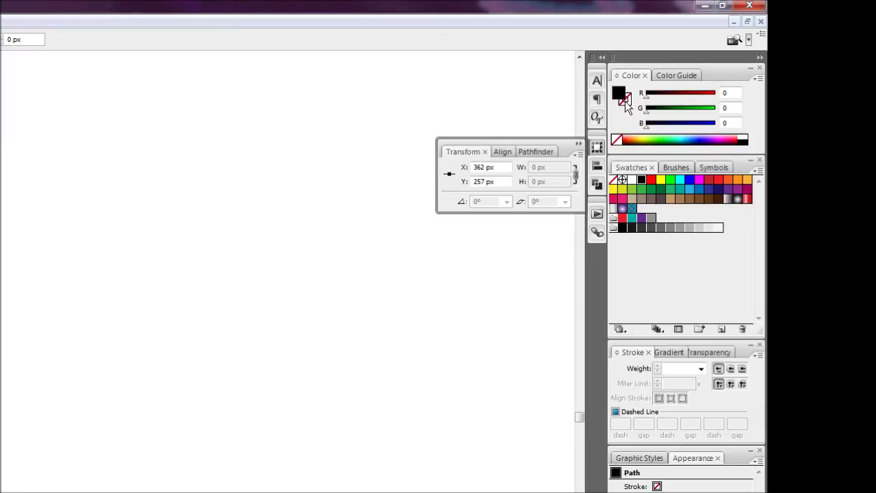
Step: Give the new vertical line no fill and a green stroke with a weight of 4 pt
{"action": "key", "text": "shift+x"}
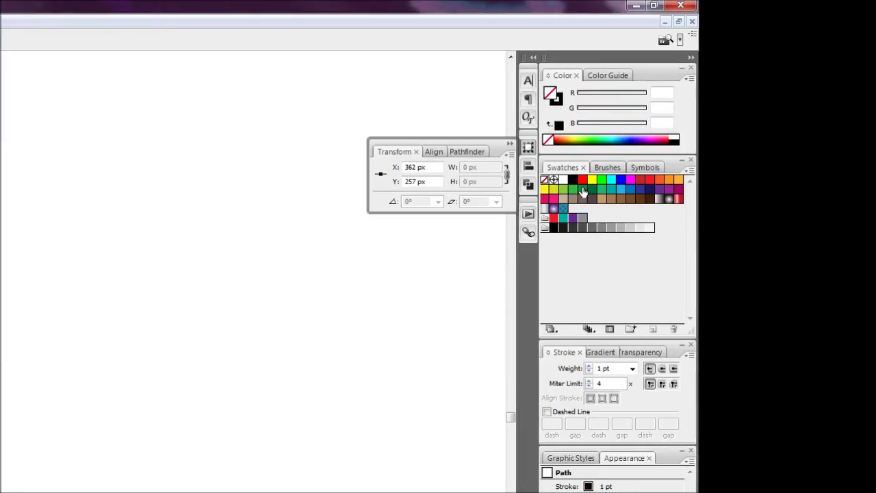
{"action": "left_click", "coordinate": [581, 190]}
{"action": "key", "text": "ctrl+z"}
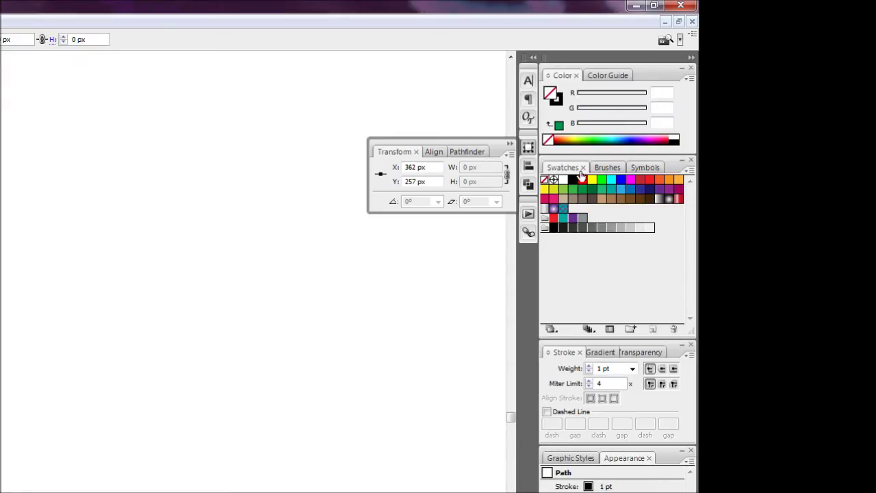
{"action": "left_click", "coordinate": [560, 101]}
{"action": "left_click", "coordinate": [581, 189]}
{"action": "left_click", "coordinate": [618, 367]}
{"action": "type", "text": "4"}
{"action": "key", "text": "Return"}
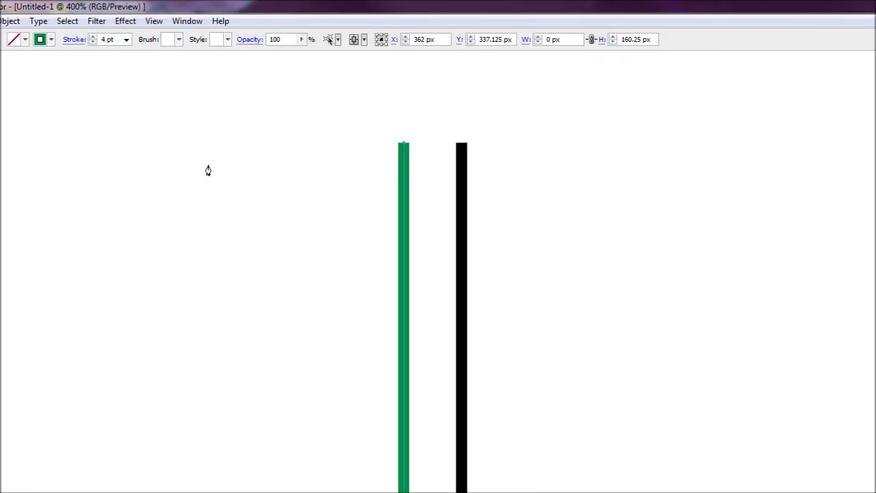
Step: Start a Zig Zag effect on the green line with smooth points and the preview enabled
{"action": "left_click", "coordinate": [13, 96]}
{"action": "left_click", "coordinate": [468, 191]}
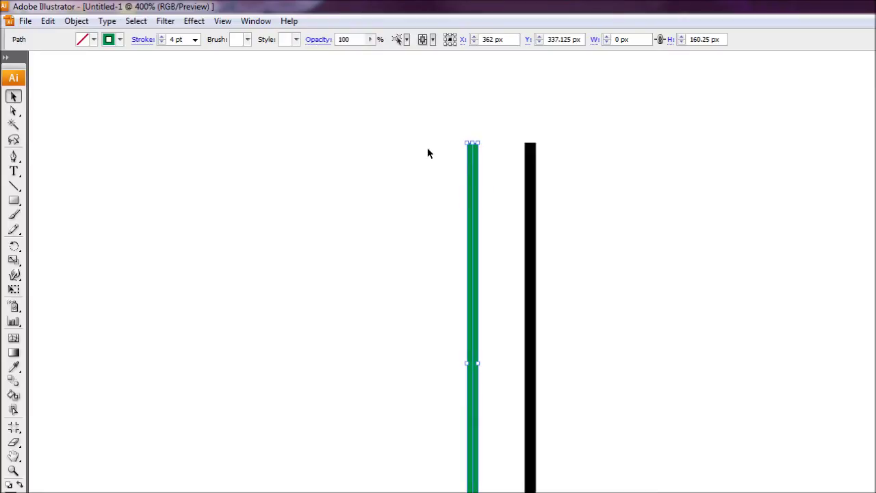
{"action": "left_click", "coordinate": [188, 22]}
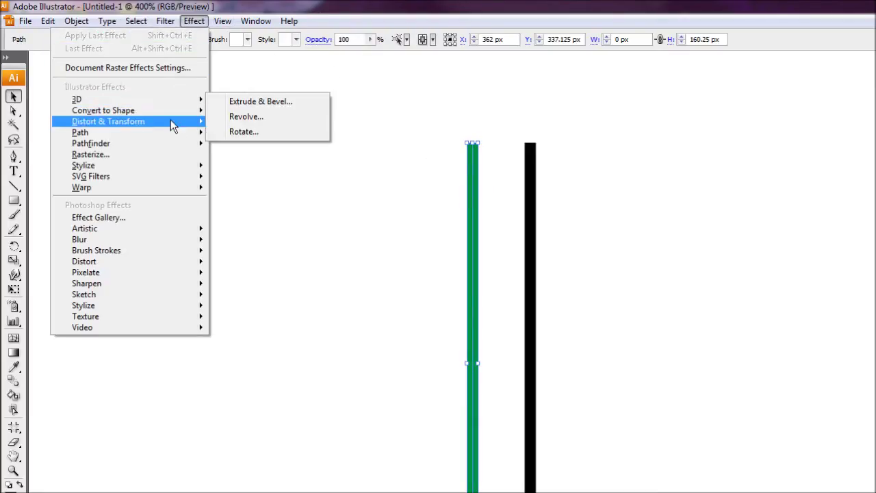
{"action": "mouse_move", "coordinate": [168, 122]}
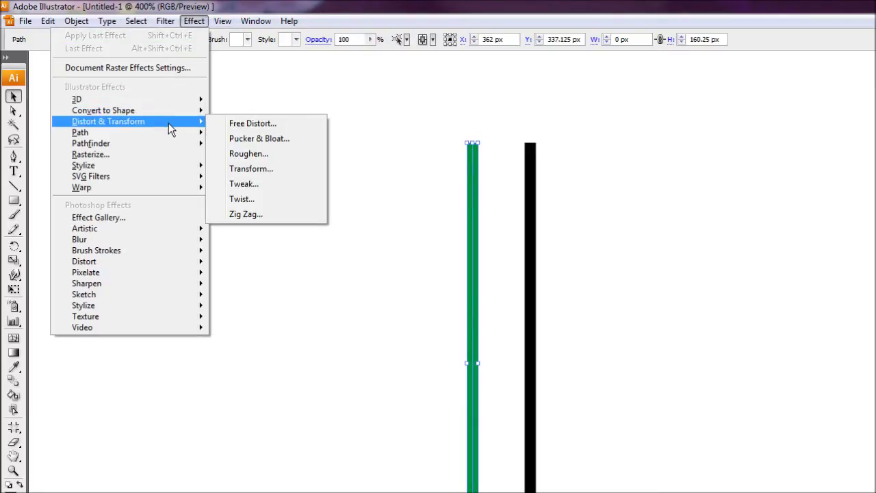
{"action": "left_click", "coordinate": [250, 217]}
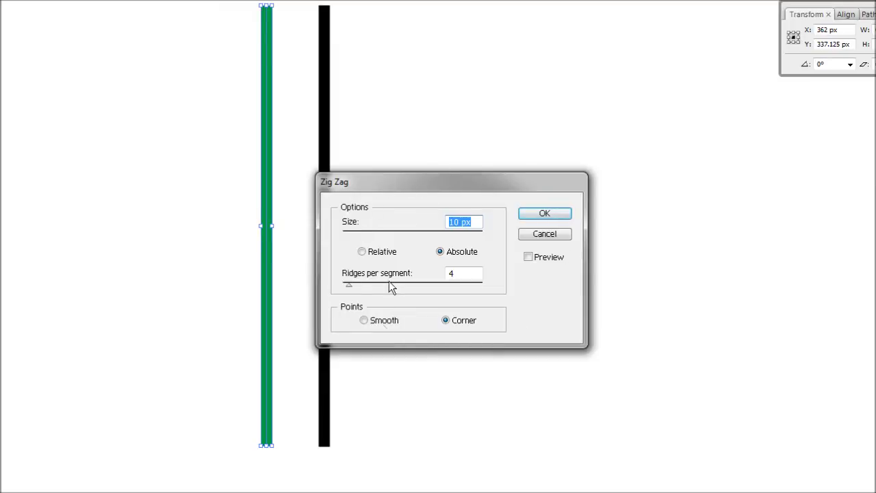
{"action": "left_click", "coordinate": [364, 320]}
{"action": "left_click", "coordinate": [527, 257]}
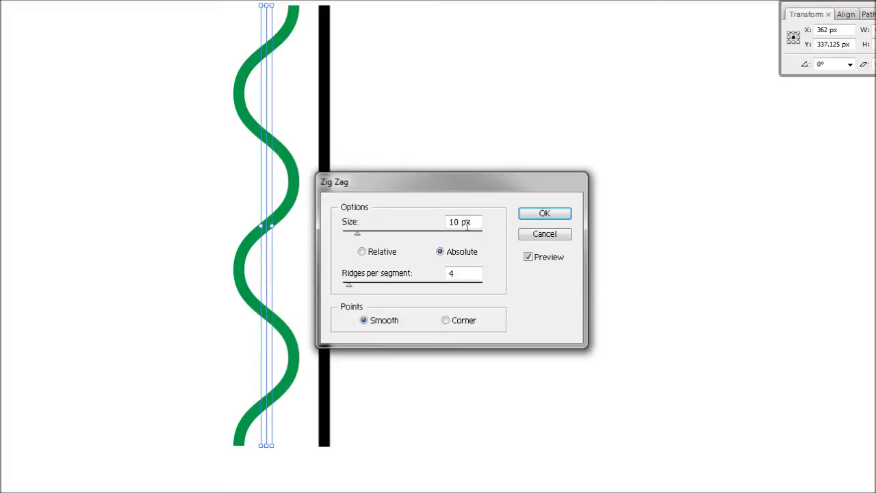
Step: Set the Zig Zag effect to 6 ridges per segment and an absolute size of 6 px, and apply it
{"action": "left_click", "coordinate": [456, 273]}
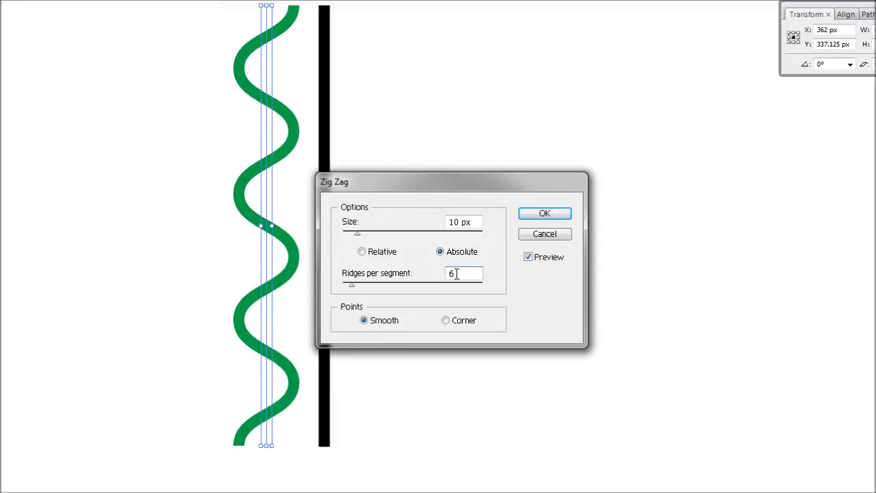
{"action": "left_click", "coordinate": [474, 221]}
{"action": "key", "text": "Down"}
{"action": "key", "text": "Down"}
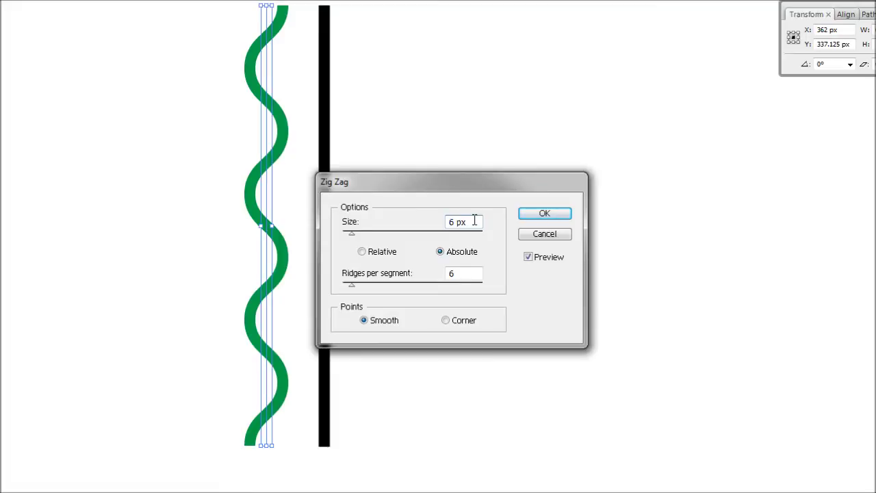
{"action": "key", "text": "Down"}
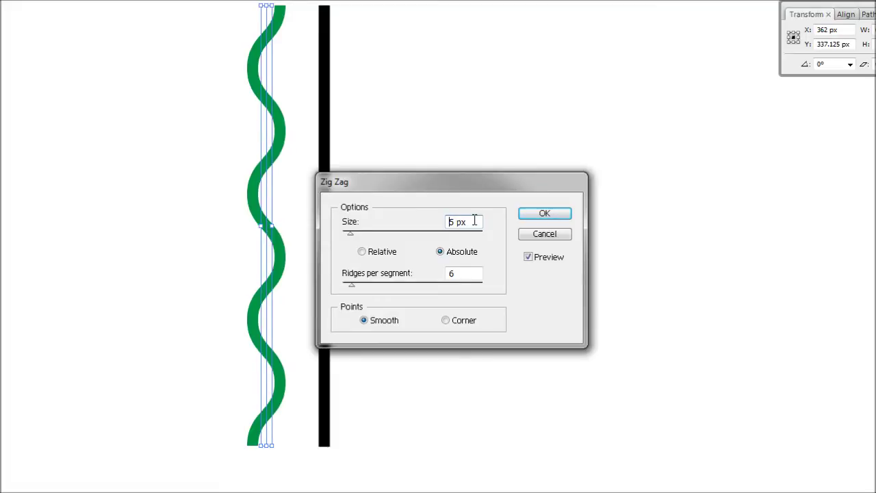
{"action": "key", "text": "Up"}
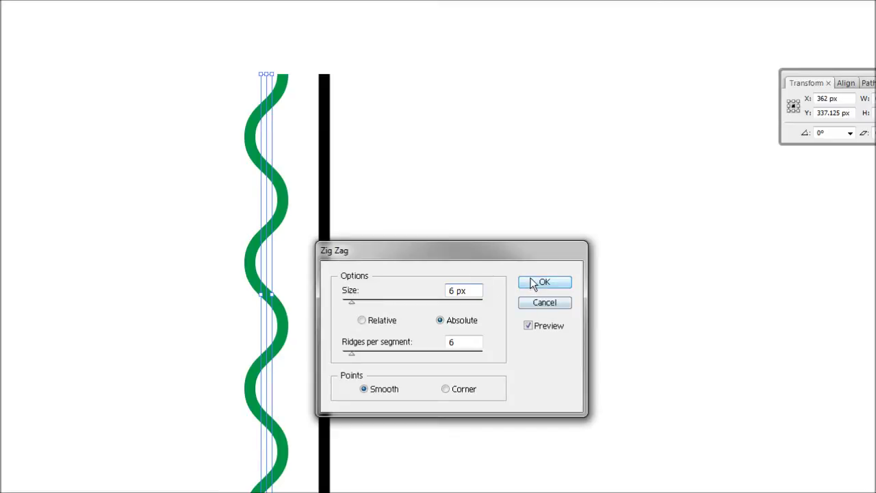
{"action": "left_click", "coordinate": [535, 283]}
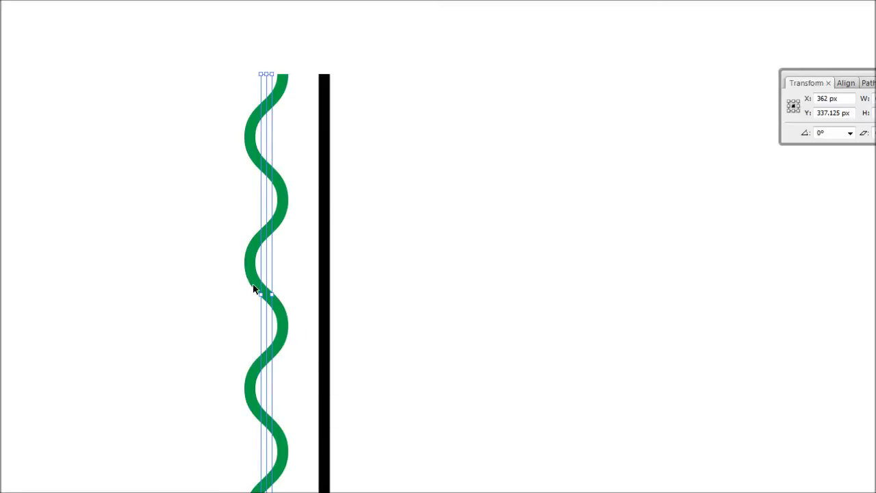
Step: Move the green wave onto the black bar and align the horizontal centres of both objects
{"action": "left_click_drag", "start_coordinate": [262, 272], "coordinate": [325, 271]}
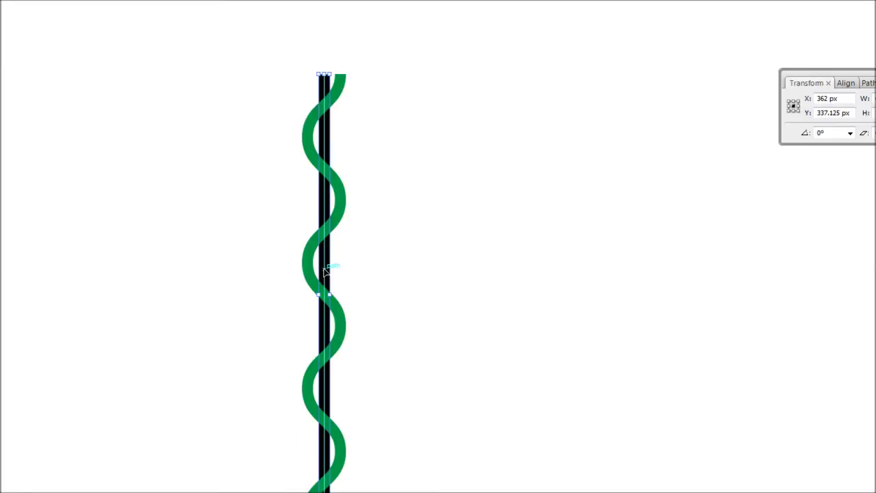
{"action": "left_click", "coordinate": [231, 136]}
{"action": "left_click_drag", "start_coordinate": [247, 65], "coordinate": [373, 226]}
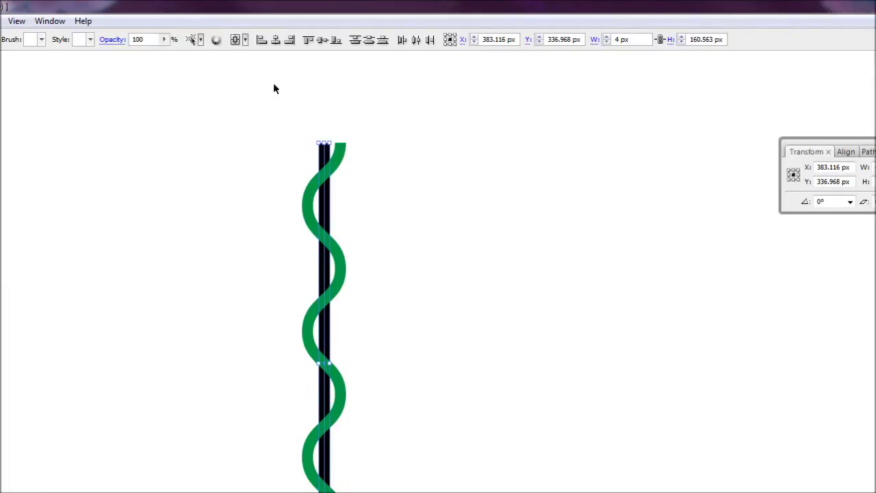
{"action": "left_click", "coordinate": [274, 44]}
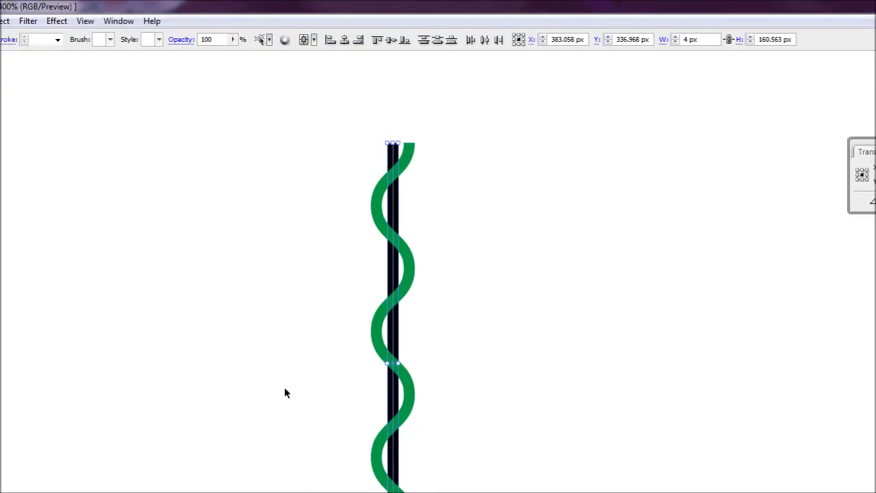
{"action": "left_click", "coordinate": [253, 252]}
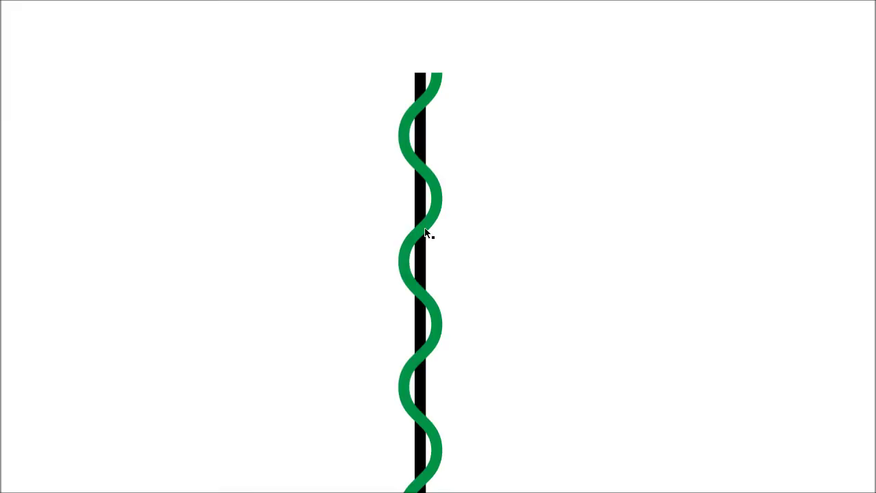
Step: Expand the green wave's appearance and expand its fill and stroke into a filled shape
{"action": "left_click", "coordinate": [421, 255]}
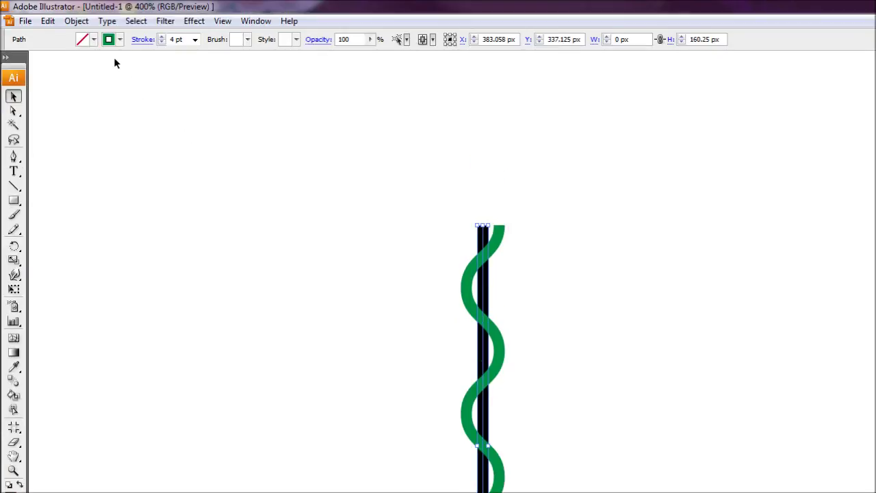
{"action": "left_click", "coordinate": [71, 22]}
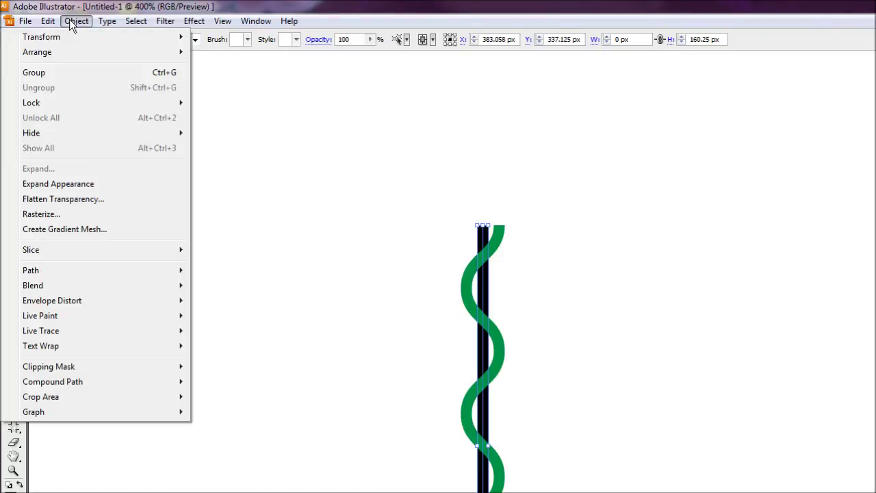
{"action": "left_click", "coordinate": [87, 185]}
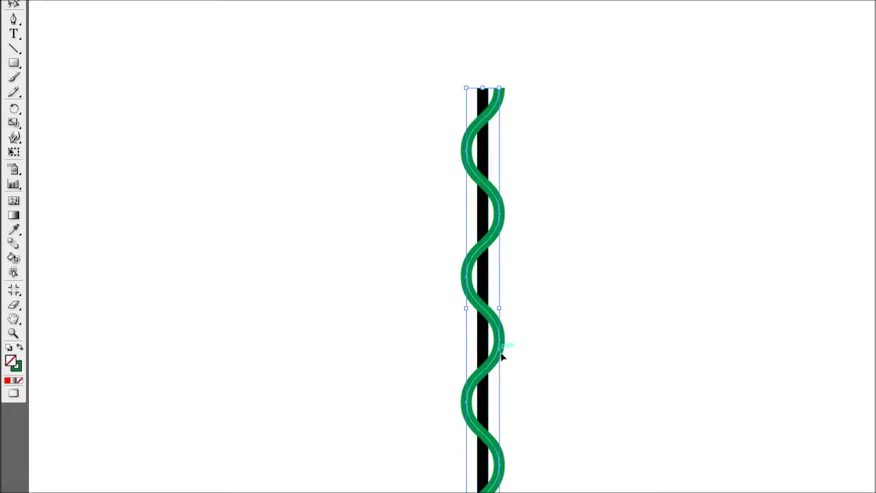
{"action": "left_click", "coordinate": [71, 23]}
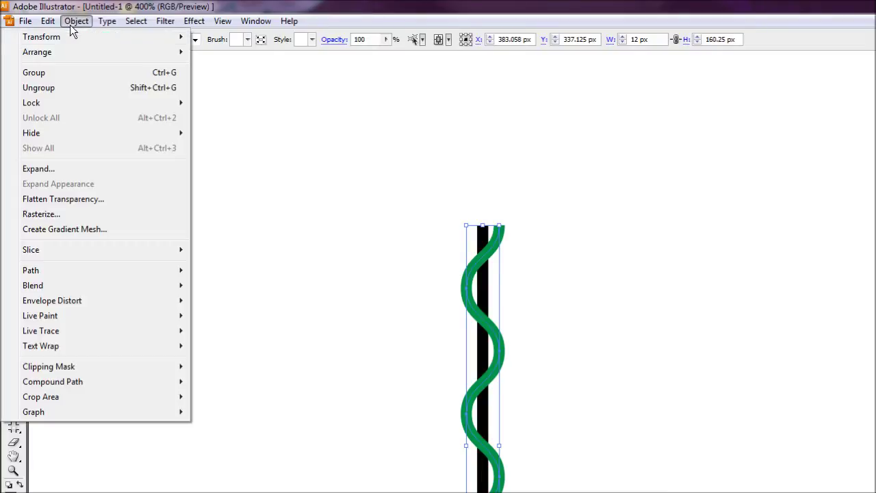
{"action": "left_click", "coordinate": [34, 170]}
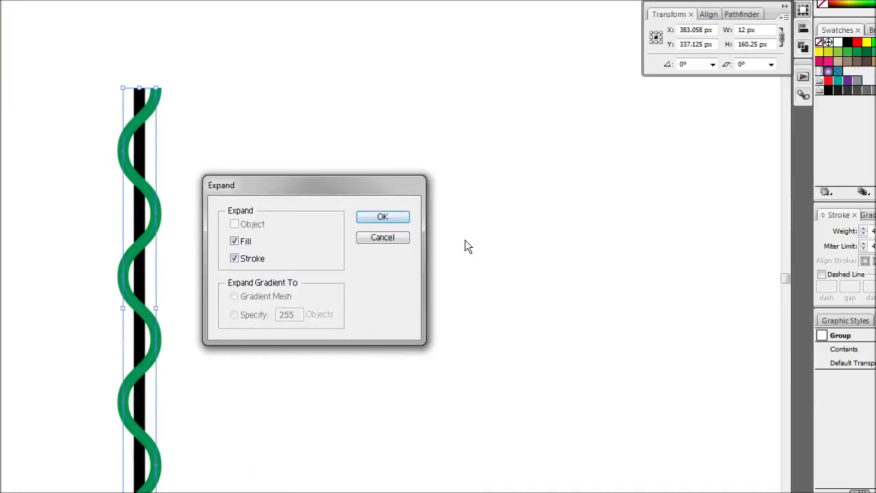
{"action": "left_click", "coordinate": [390, 219]}
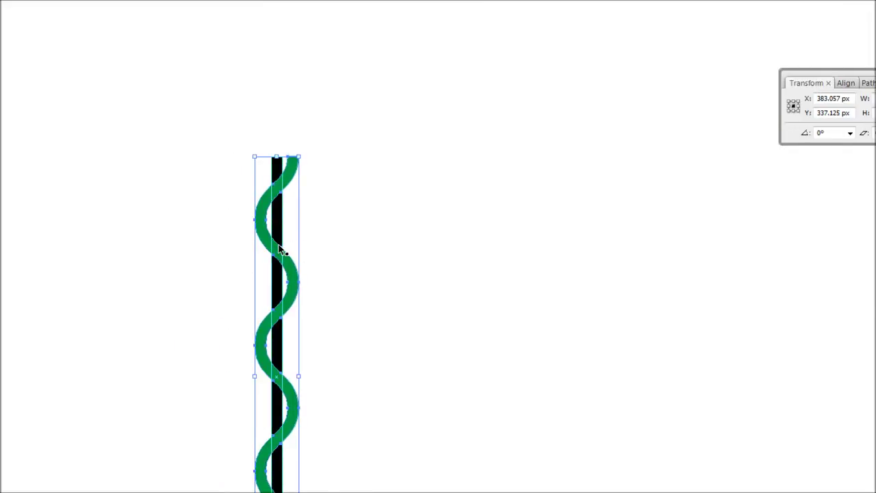
Step: Copy the black bar alone and paste the duplicate in place in front of the green wave
{"action": "left_click", "coordinate": [282, 293], "text": "shift"}
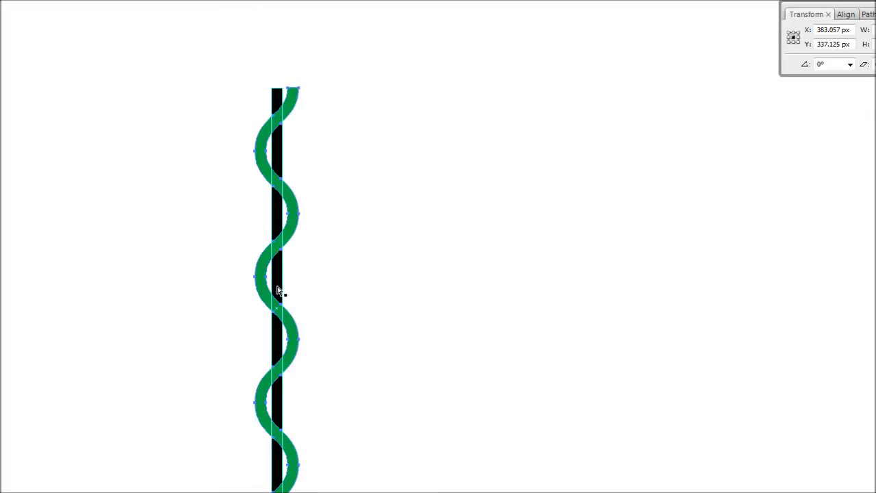
{"action": "key", "text": "ctrl+plus"}
{"action": "key", "text": "ctrl+plus"}
{"action": "key", "text": "ctrl+plus"}
{"action": "left_click_drag", "start_coordinate": [295, 155], "coordinate": [443, 447]}
{"action": "left_click", "coordinate": [443, 245]}
{"action": "left_click", "coordinate": [543, 287]}
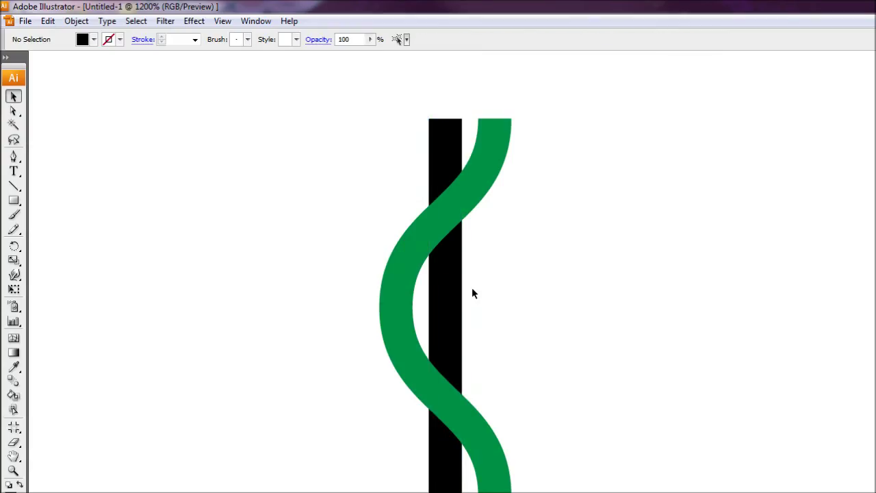
{"action": "left_click", "coordinate": [446, 294]}
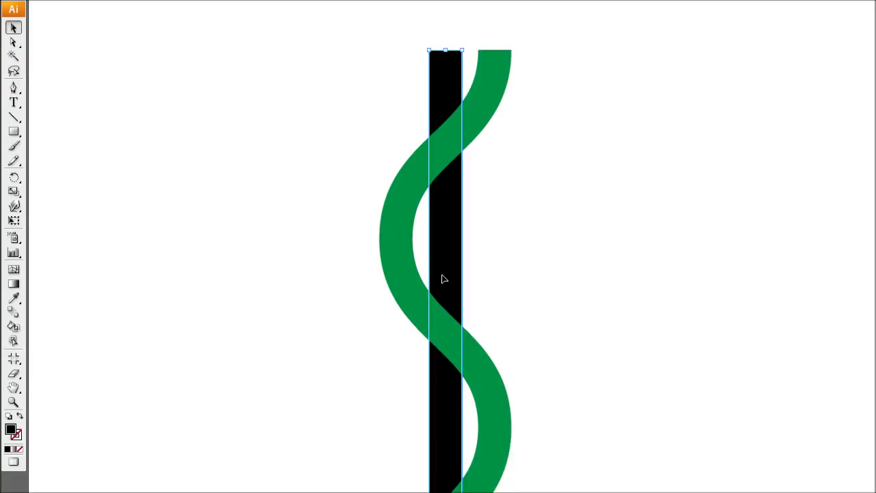
{"action": "key", "text": "ctrl+c"}
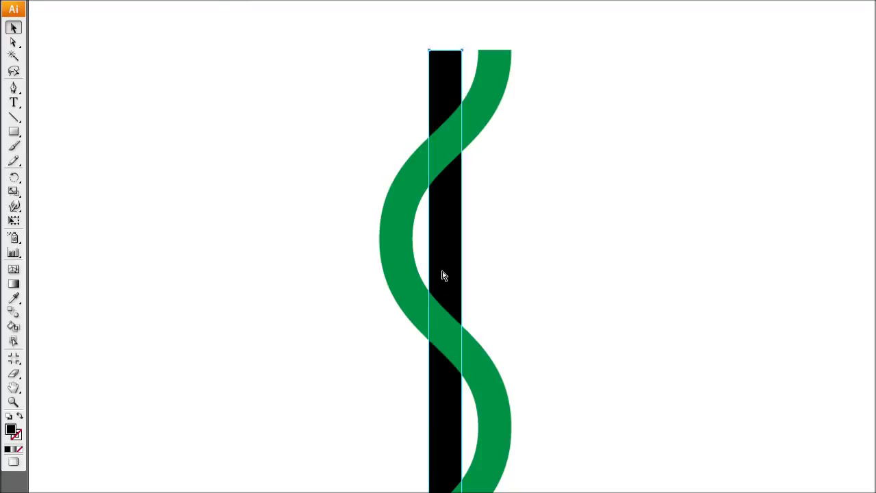
{"action": "key", "text": "ctrl+f"}
{"action": "key", "text": "ctrl+f"}
{"action": "key", "text": "ctrl+f"}
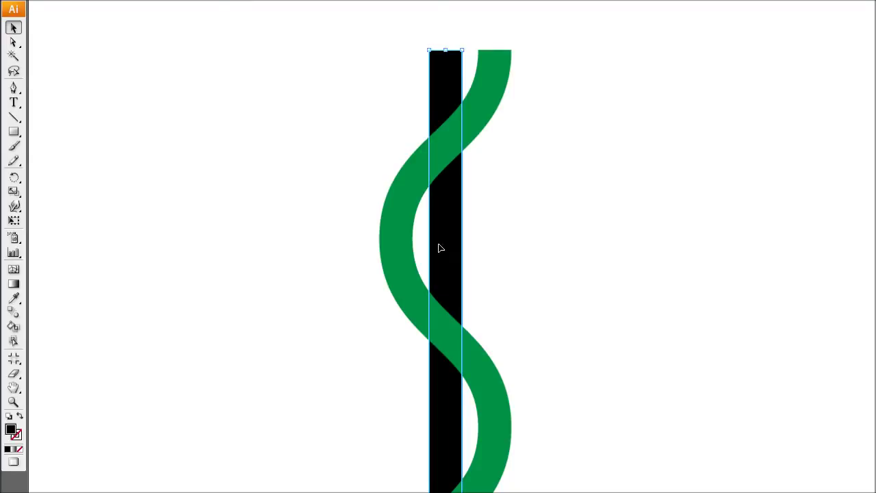
{"action": "key", "text": "ctrl"}
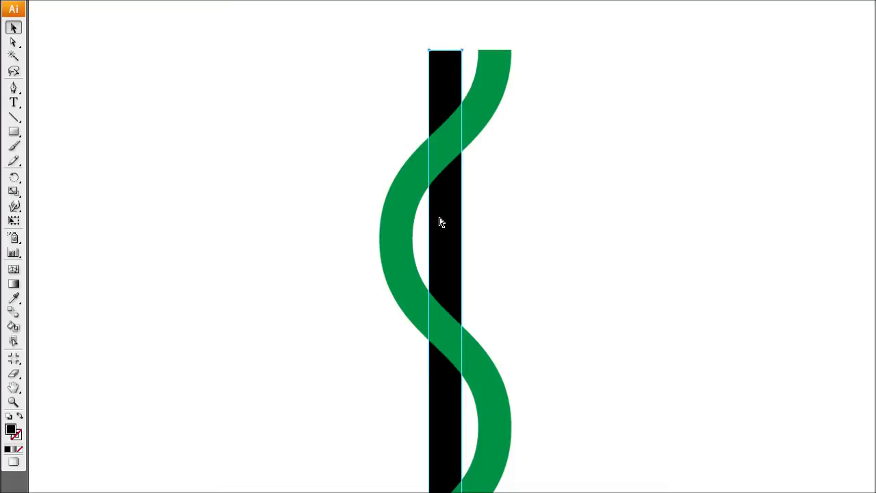
{"action": "key", "text": "ctrl+f"}
{"action": "key", "text": "f"}
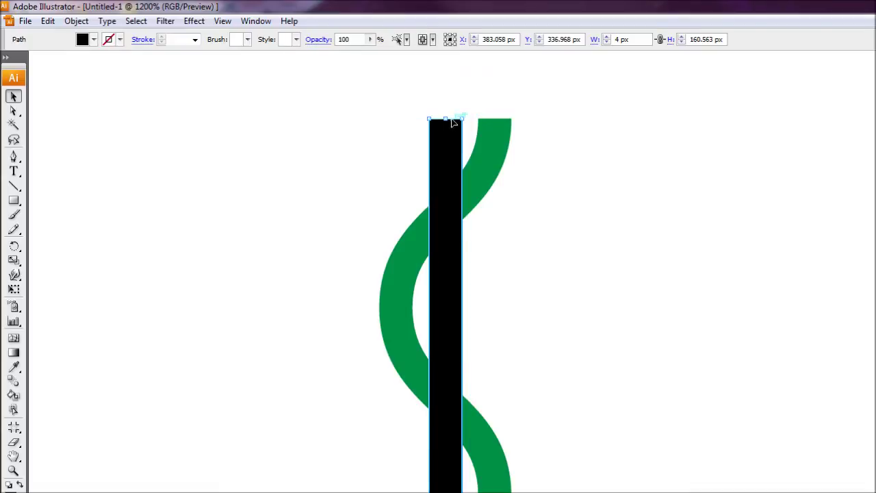
Step: Shorten the bar copy from both ends to about 22 px high, covering only the wave's second crossing from its upper end
{"action": "left_click_drag", "start_coordinate": [444, 121], "coordinate": [449, 309]}
{"action": "scroll", "coordinate": [441, 315], "scroll_direction": "down", "scroll_amount": 2}
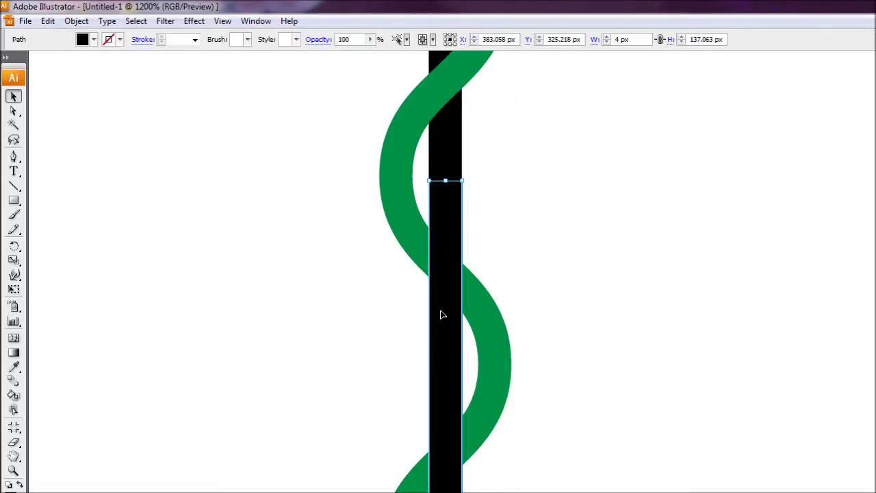
{"action": "scroll", "coordinate": [441, 314], "scroll_direction": "down", "scroll_amount": 6}
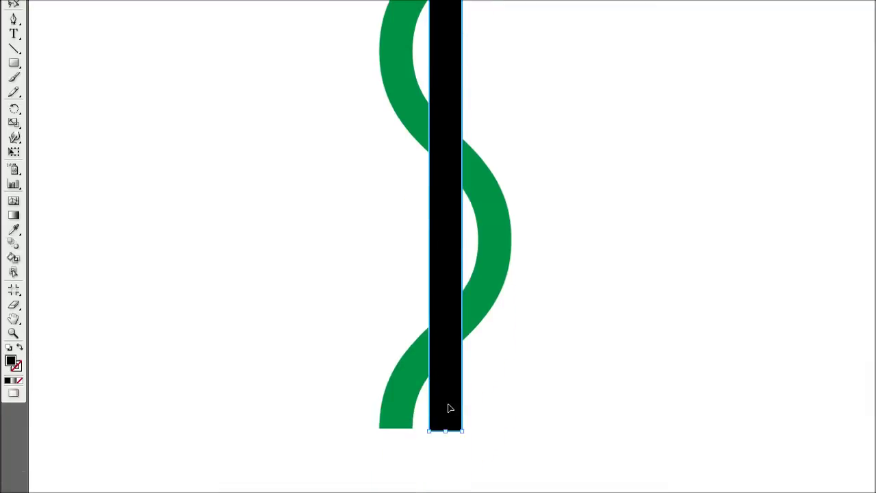
{"action": "left_click_drag", "start_coordinate": [438, 136], "coordinate": [417, 104]}
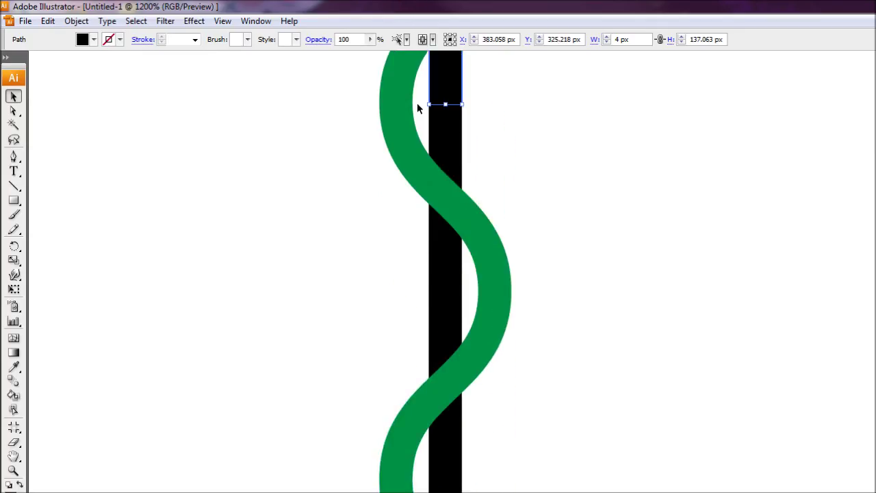
{"action": "scroll", "coordinate": [417, 104], "scroll_direction": "up", "scroll_amount": 4}
{"action": "left_click_drag", "start_coordinate": [438, 360], "coordinate": [448, 171]}
{"action": "scroll", "coordinate": [508, 151], "scroll_direction": "up", "scroll_amount": 4}
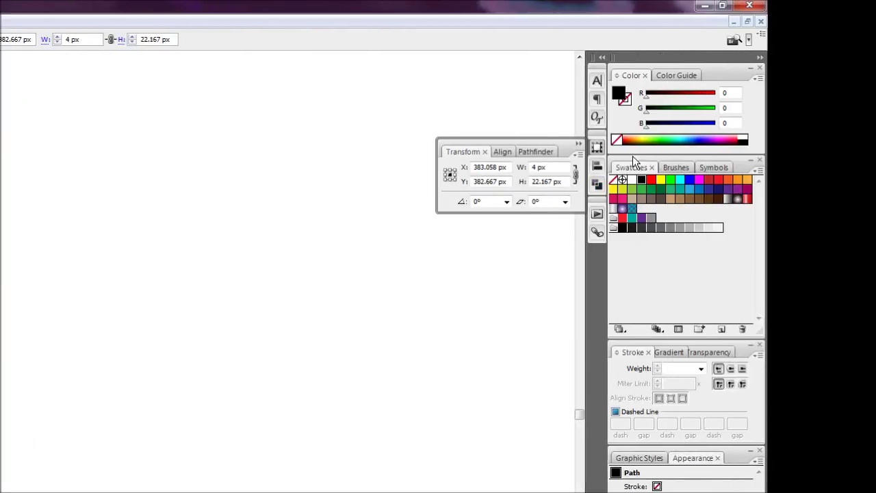
Step: Fill the short bar piece over the second crossing with red
{"action": "left_click", "coordinate": [652, 180]}
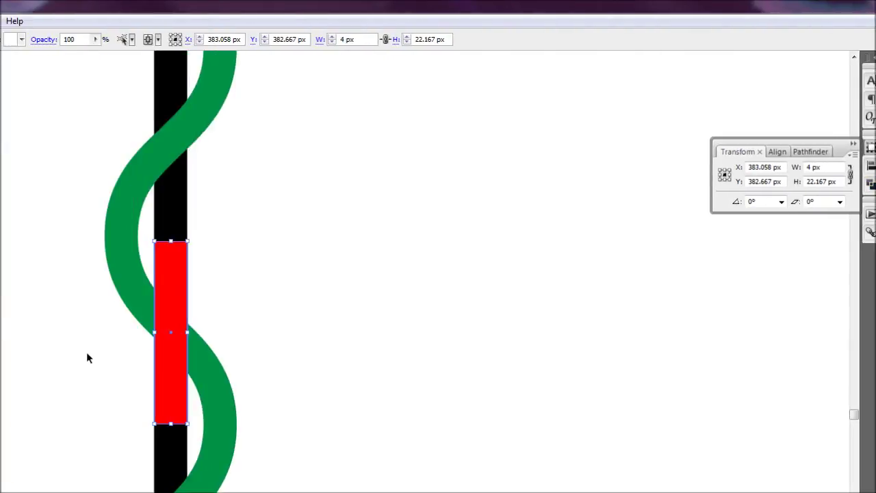
{"action": "left_click", "coordinate": [265, 332]}
{"action": "left_click", "coordinate": [309, 301]}
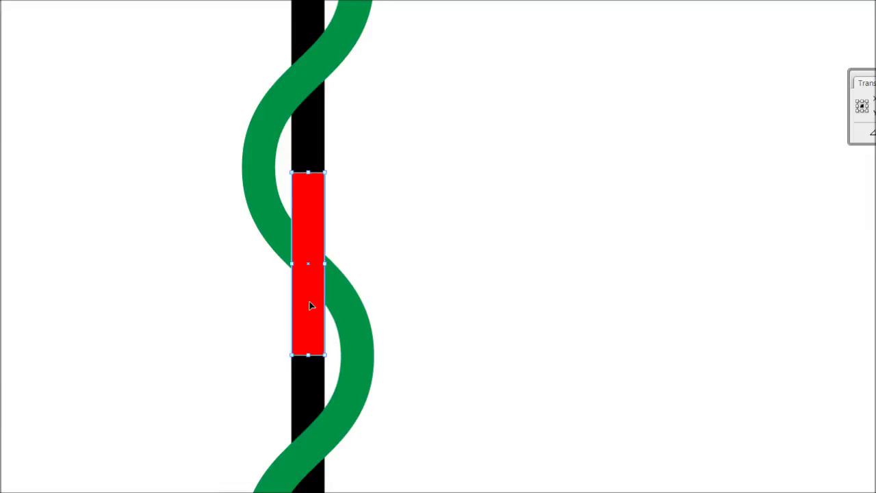
{"action": "left_click", "coordinate": [445, 290]}
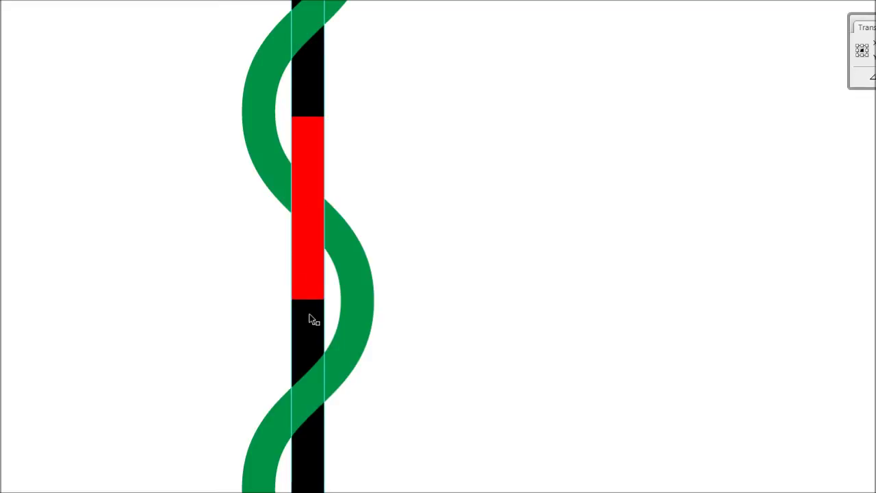
Step: Subtract the red piece from the green wave with Pathfinder so the wave passes behind the bar at the second crossing
{"action": "left_click", "coordinate": [267, 147]}
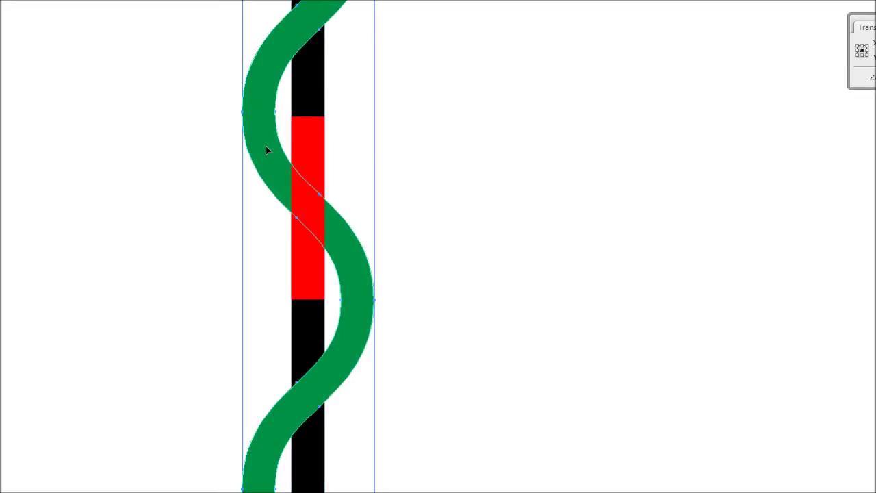
{"action": "scroll", "coordinate": [270, 157], "scroll_direction": "up", "scroll_amount": 1}
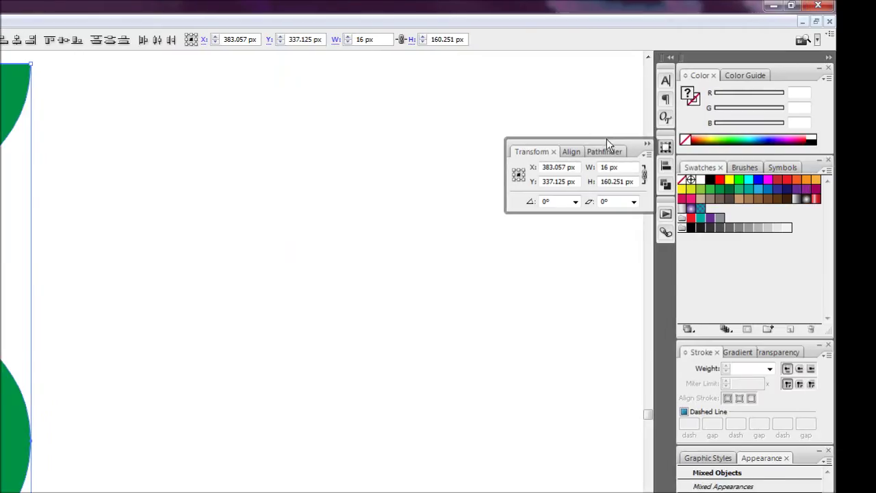
{"action": "left_click", "coordinate": [741, 95]}
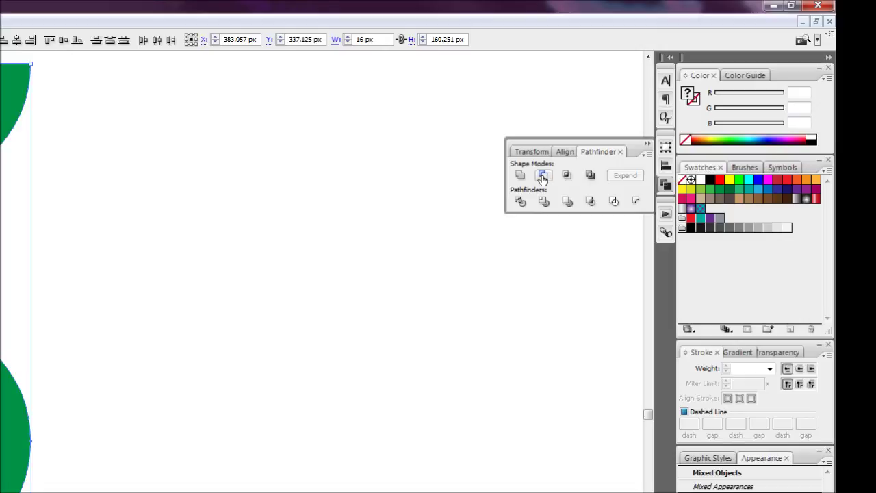
{"action": "left_click", "coordinate": [543, 176]}
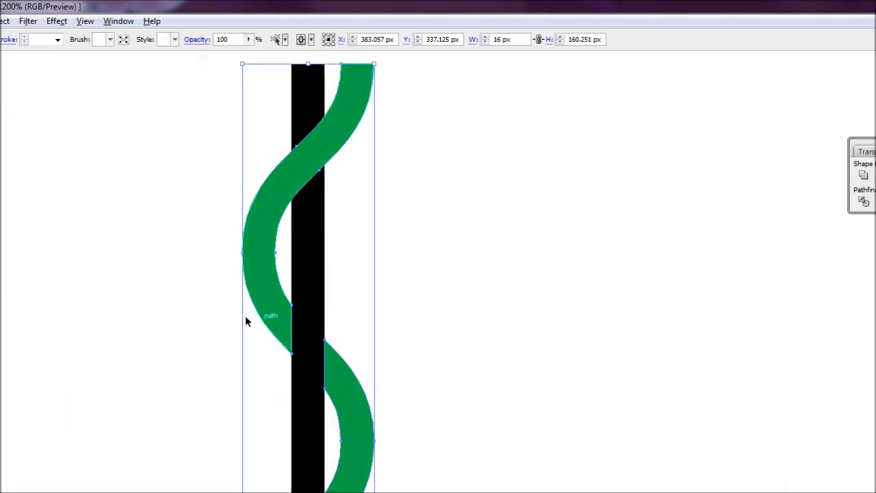
{"action": "left_click", "coordinate": [199, 293]}
{"action": "scroll", "coordinate": [226, 300], "scroll_direction": "up", "scroll_amount": 1}
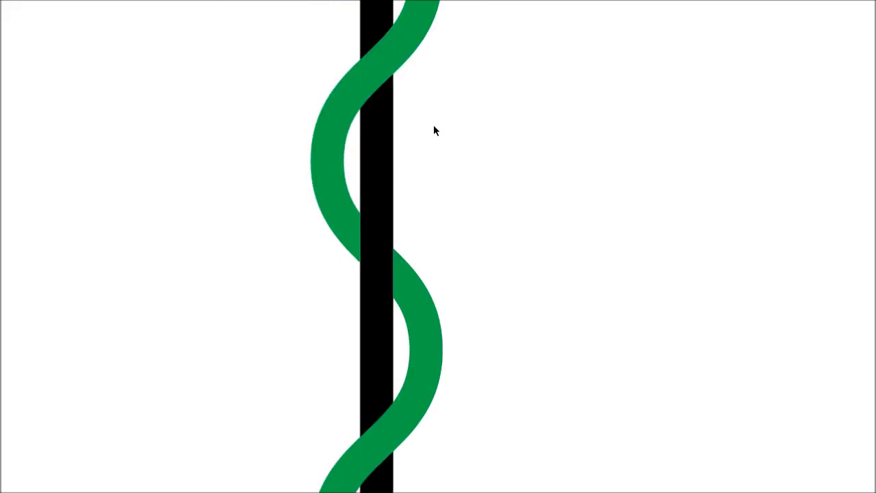
Step: Paste the red piece in place in front and move it down the bar to cover the wave's fourth crossing
{"action": "scroll", "coordinate": [433, 126], "scroll_direction": "down", "scroll_amount": 1}
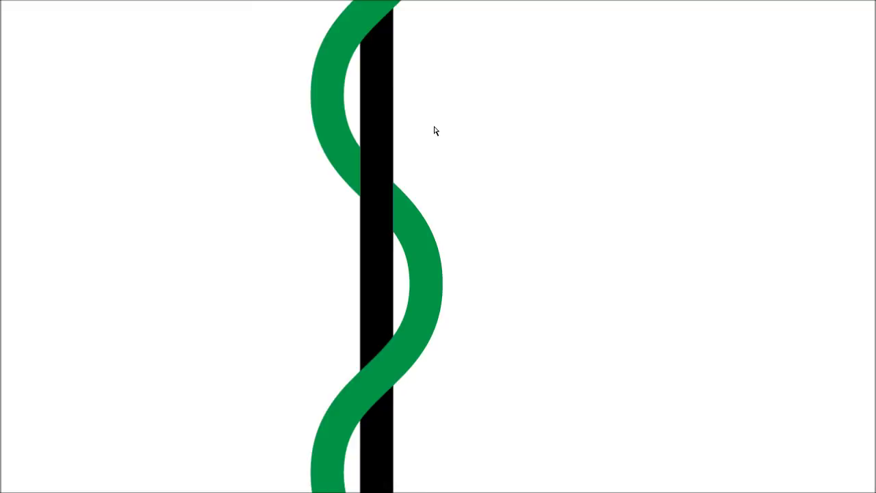
{"action": "key", "text": "ctrl+z"}
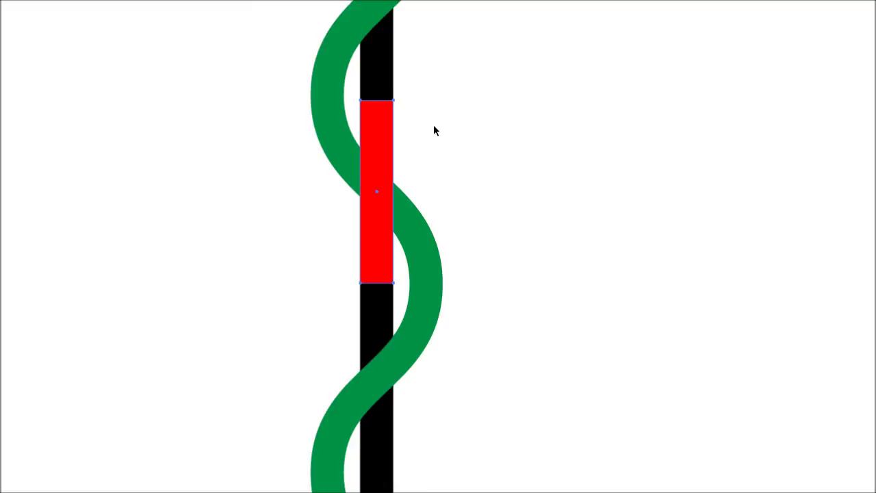
{"action": "key", "text": "Down"}
{"action": "key", "text": "Down"}
{"action": "key", "text": "Down"}
{"action": "key", "text": "Down"}
{"action": "scroll", "coordinate": [433, 125], "scroll_direction": "down", "scroll_amount": 4}
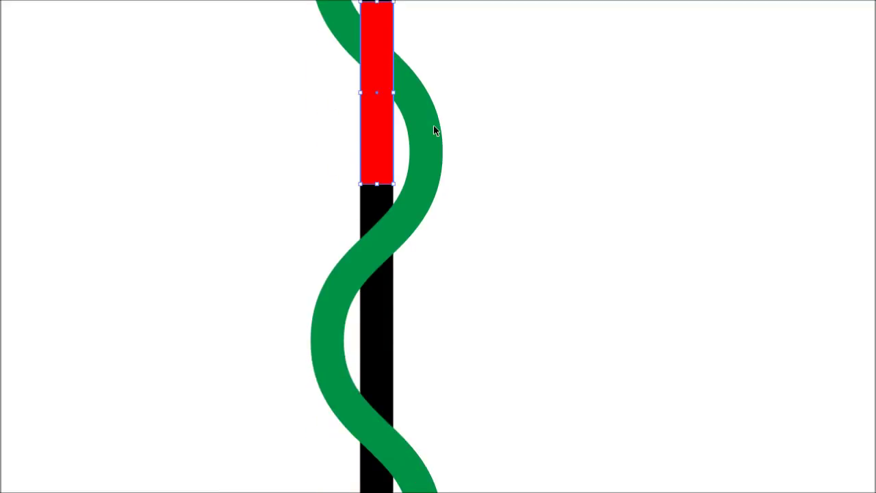
{"action": "key", "text": "shift+Down"}
{"action": "key", "text": "shift+Down"}
{"action": "key", "text": "shift+Down"}
{"action": "key", "text": "shift+Down"}
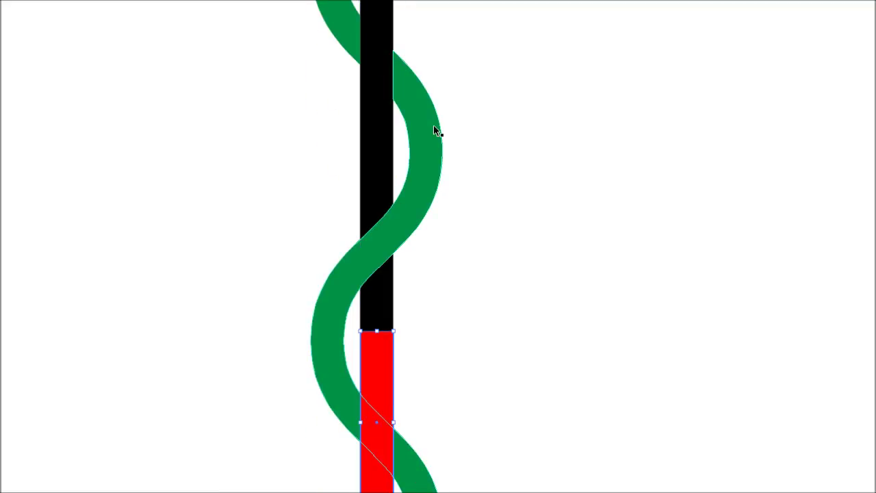
{"action": "key", "text": "Down"}
{"action": "key", "text": "Down"}
{"action": "key", "text": "Down"}
{"action": "scroll", "coordinate": [433, 130], "scroll_direction": "up", "scroll_amount": 2}
{"action": "scroll", "coordinate": [424, 346], "scroll_direction": "down", "scroll_amount": 4}
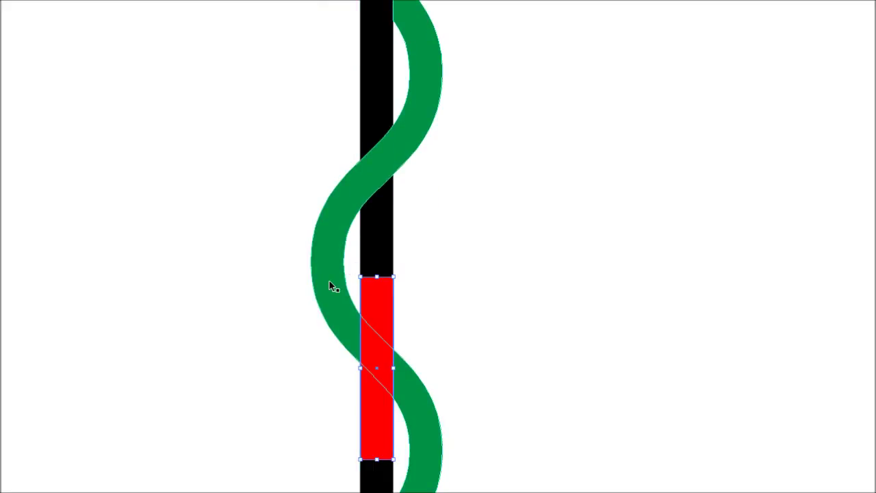
{"action": "left_click", "coordinate": [241, 217]}
{"action": "scroll", "coordinate": [270, 208], "scroll_direction": "up", "scroll_amount": 2}
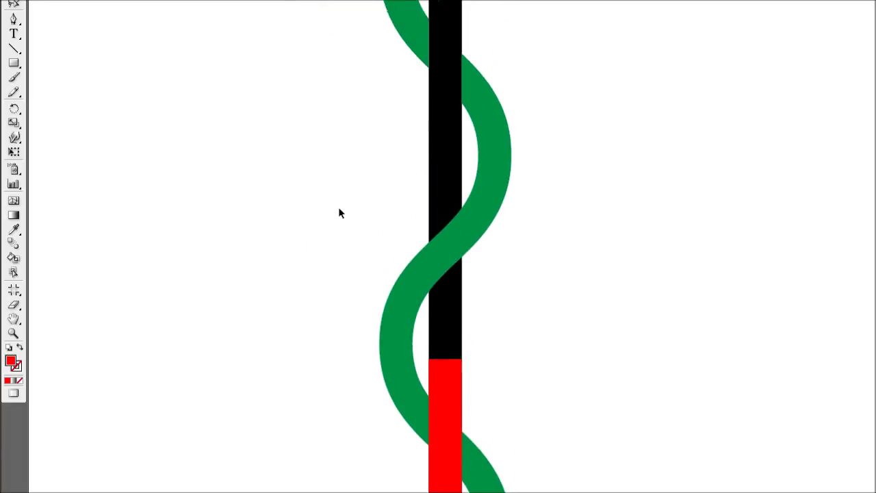
{"action": "scroll", "coordinate": [338, 213], "scroll_direction": "up", "scroll_amount": 2}
{"action": "left_click", "coordinate": [485, 221]}
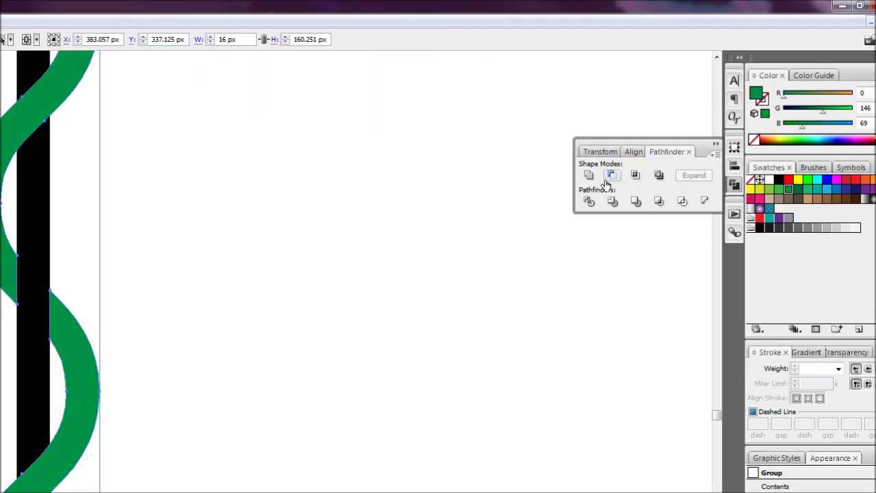
{"action": "scroll", "coordinate": [20, 313], "scroll_direction": "up", "scroll_amount": 2}
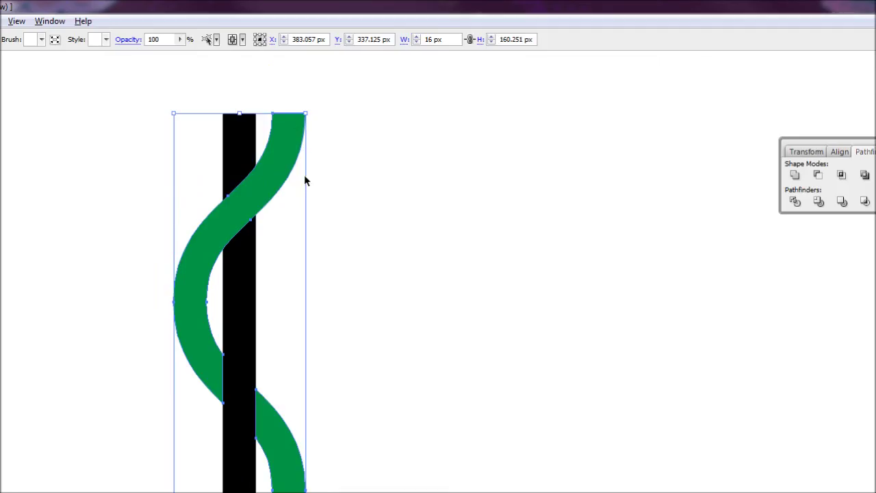
{"action": "left_click", "coordinate": [129, 398]}
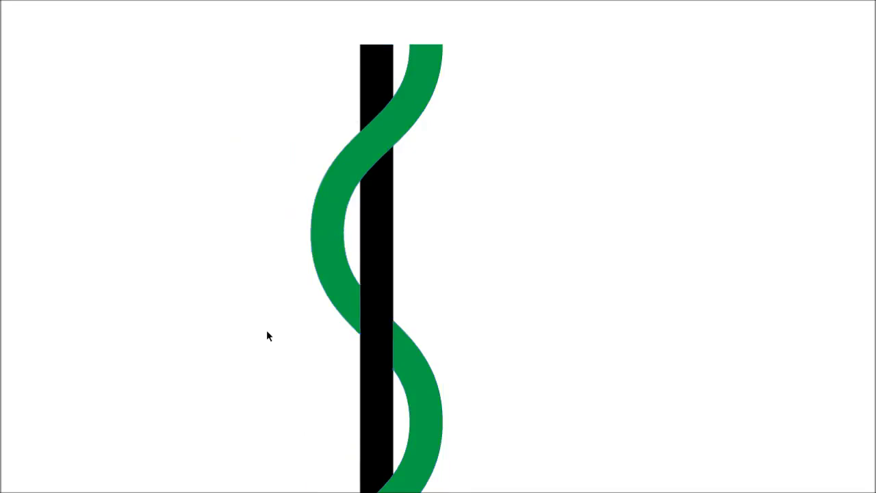
Step: Direct-select the red piece and the lower green wave section, and subtract the red piece from that section with Pathfinder
{"action": "left_click", "coordinate": [13, 110]}
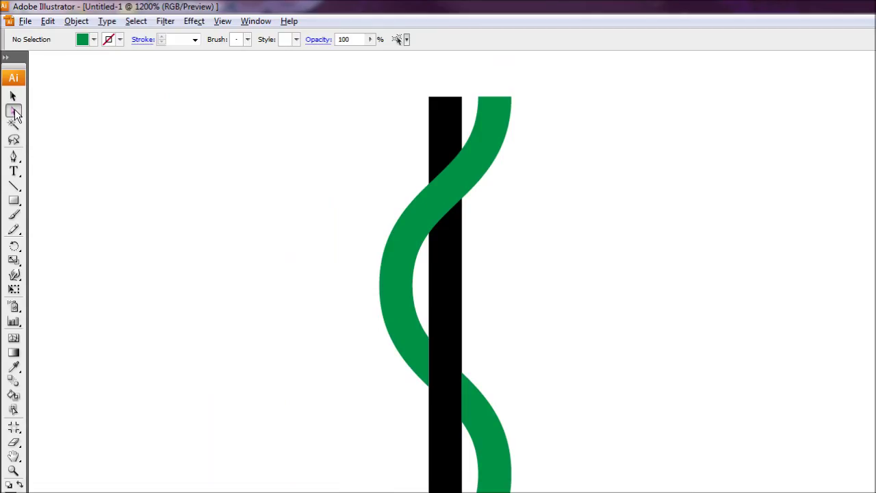
{"action": "scroll", "coordinate": [216, 306], "scroll_direction": "down", "scroll_amount": 3}
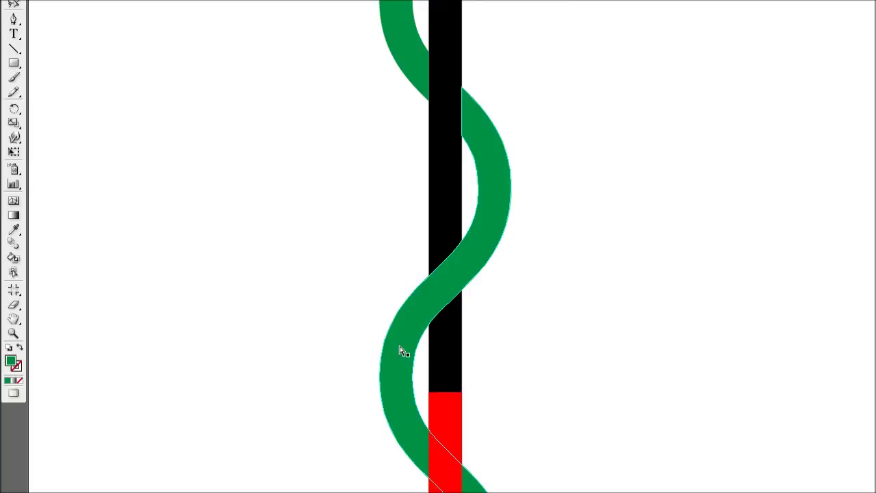
{"action": "left_click", "coordinate": [445, 419]}
{"action": "left_click", "coordinate": [445, 352], "text": "shift"}
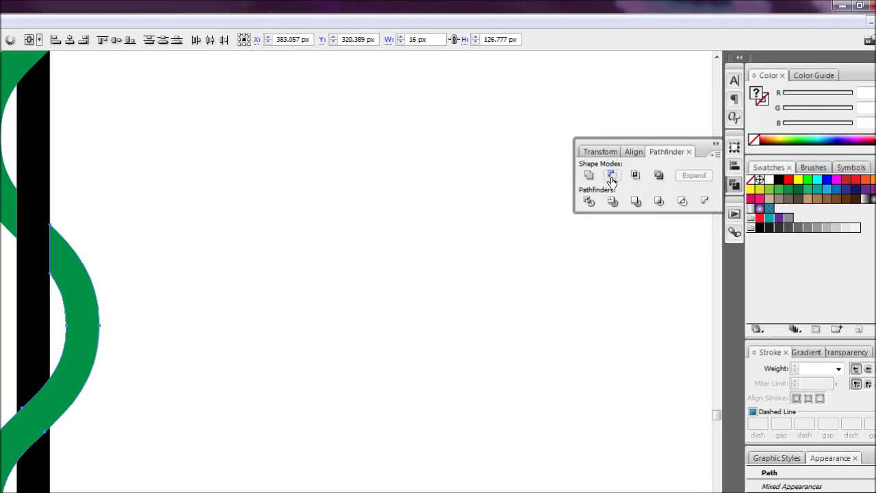
{"action": "left_click", "coordinate": [612, 176]}
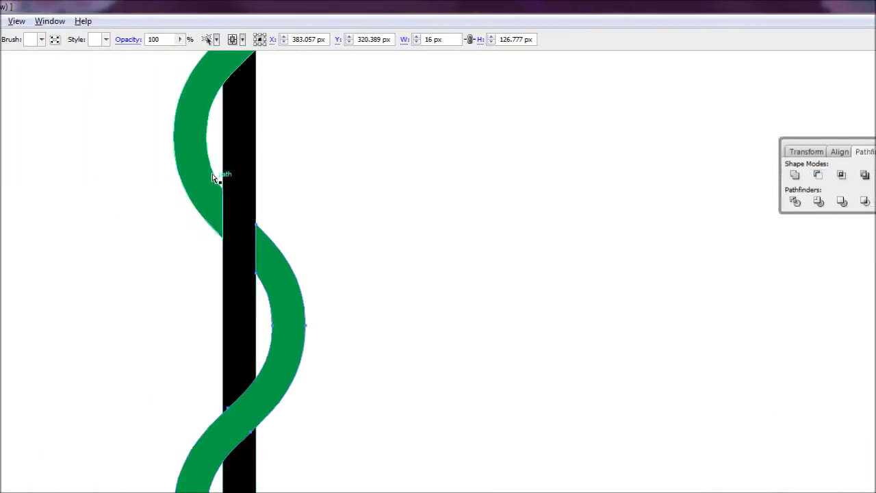
{"action": "left_click", "coordinate": [184, 336]}
Step: Paste another red piece in front and move it down over the wave's sixth crossing, at Y 292.667 px
{"action": "scroll", "coordinate": [185, 337], "scroll_direction": "down", "scroll_amount": 5}
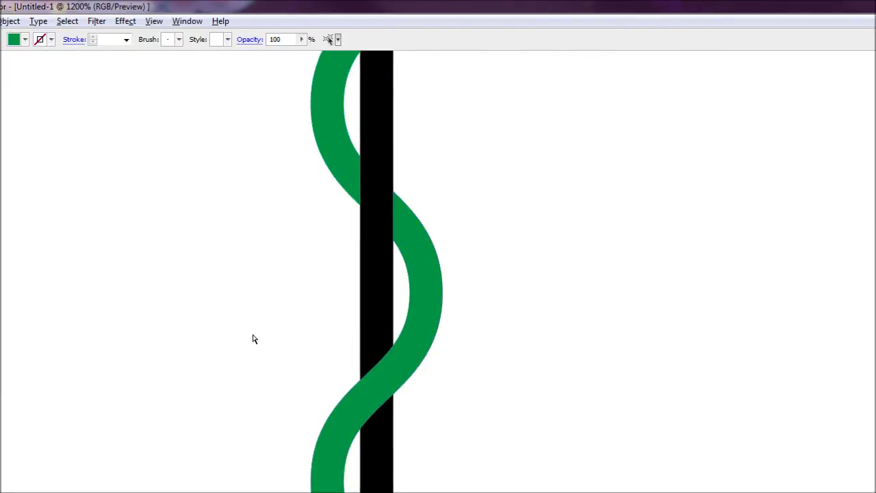
{"action": "scroll", "coordinate": [252, 337], "scroll_direction": "down", "scroll_amount": 10}
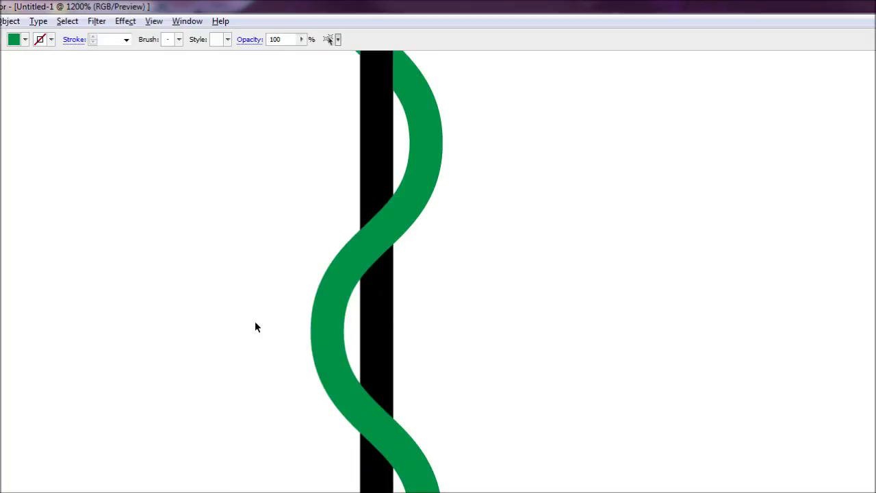
{"action": "key", "text": "ctrl+v"}
{"action": "key", "text": "Down"}
{"action": "key", "text": "Down"}
{"action": "key", "text": "Down"}
{"action": "key", "text": "Down"}
{"action": "key", "text": "Down"}
{"action": "key", "text": "Down"}
{"action": "key", "text": "Down"}
{"action": "key", "text": "Down"}
{"action": "key", "text": "Down"}
{"action": "key", "text": "Down"}
{"action": "key", "text": "Down"}
{"action": "key", "text": "Down"}
{"action": "key", "text": "Down"}
{"action": "key", "text": "Down"}
{"action": "key", "text": "Down"}
{"action": "key", "text": "Down"}
{"action": "key", "text": "Down"}
{"action": "key", "text": "Down"}
{"action": "key", "text": "Down"}
{"action": "key", "text": "Down"}
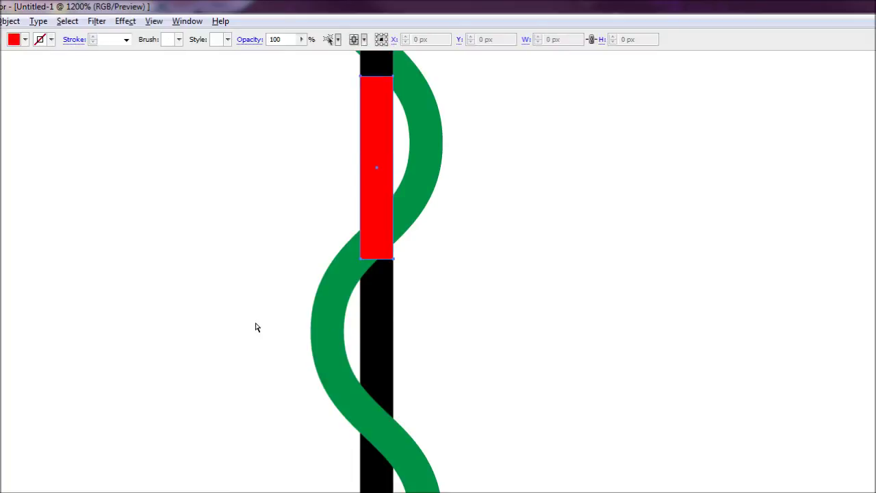
{"action": "key", "text": "Down"}
{"action": "key", "text": "Down"}
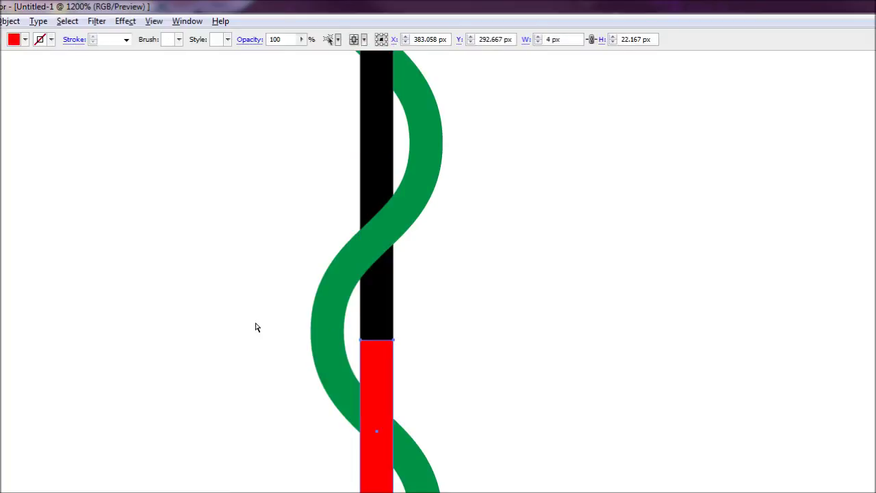
Step: Subtract the red piece at the sixth crossing from the lowest green wave section with Pathfinder
{"action": "left_click", "coordinate": [329, 335], "text": "shift"}
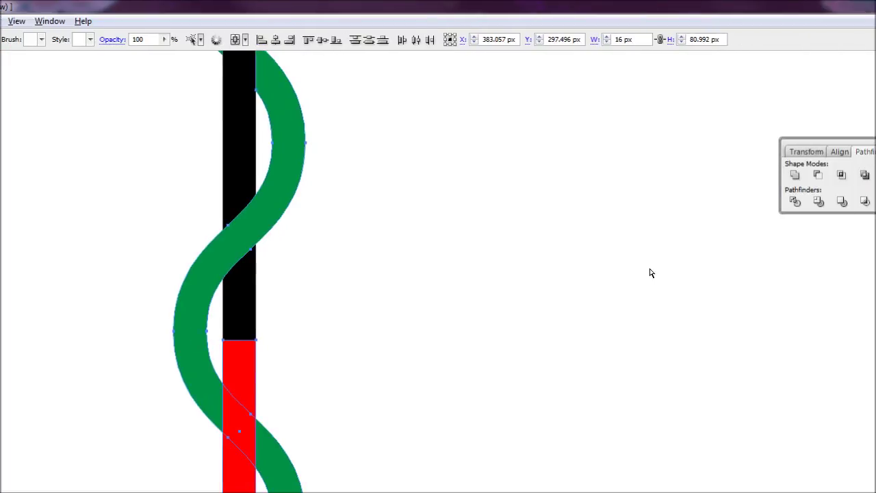
{"action": "left_click", "coordinate": [612, 179]}
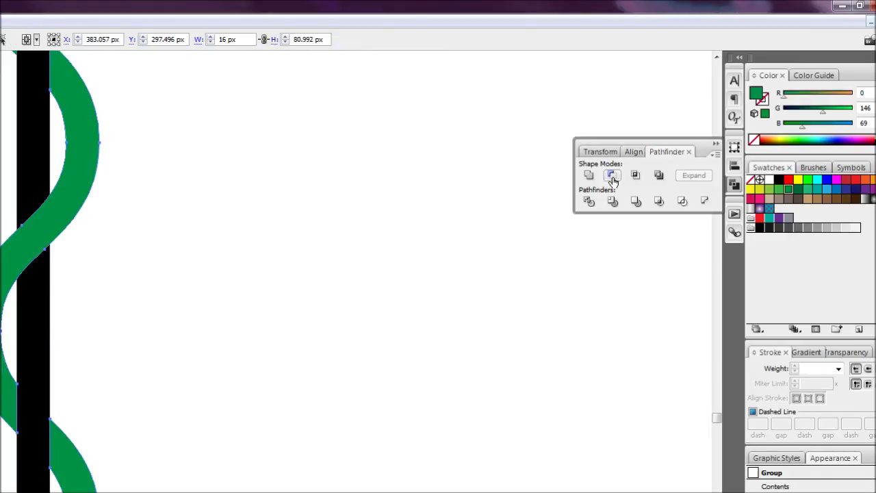
{"action": "left_click", "coordinate": [163, 307]}
{"action": "key", "text": "ctrl+minus"}
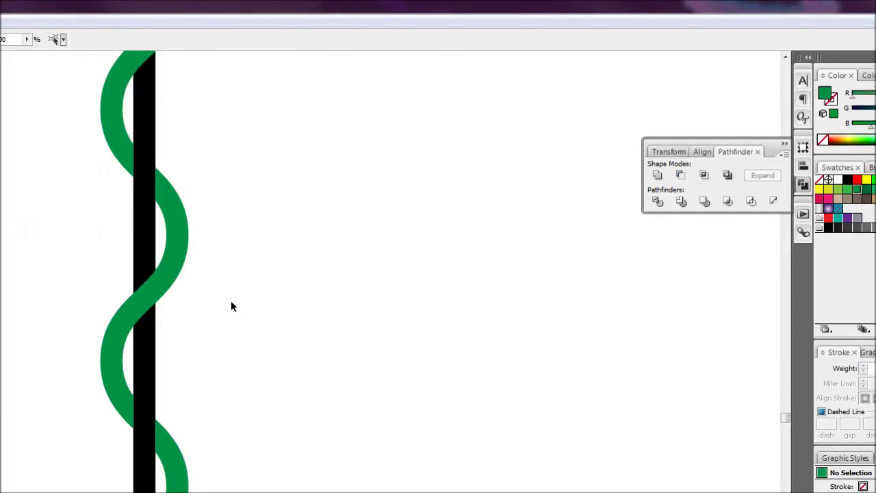